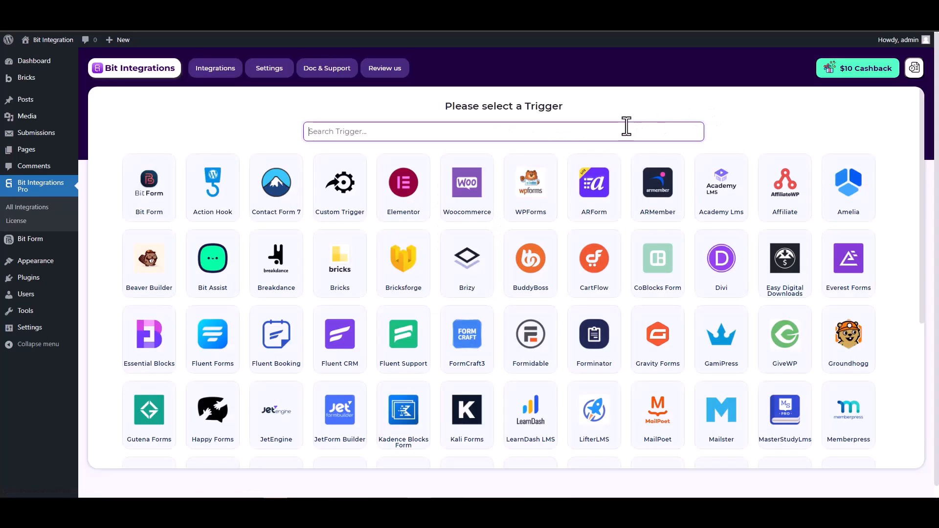
Step: Search triggers for 'bric' and pick Bricksforge as the Bit Integrations trigger
text(brick)
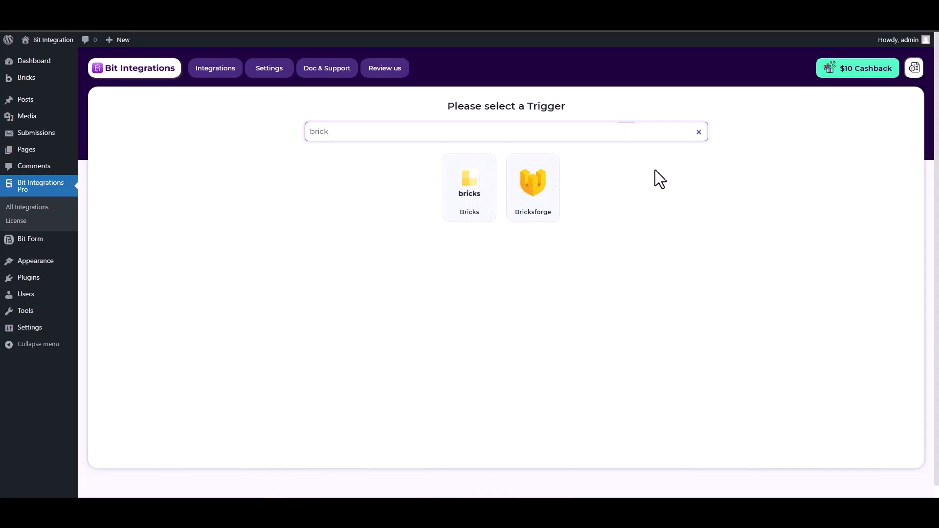
click(533, 193)
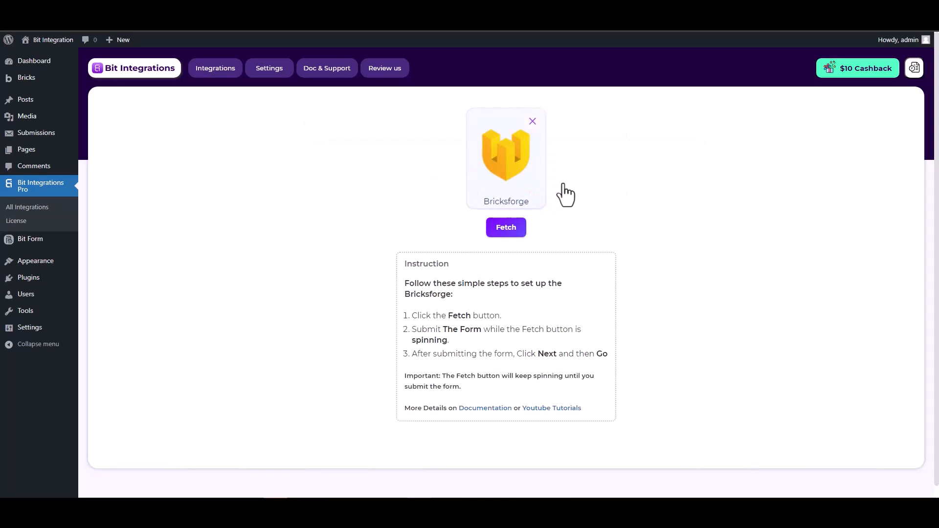
Step: Start fetching, then submit the Bricks form with a test name, email and phone 123456
click(504, 229)
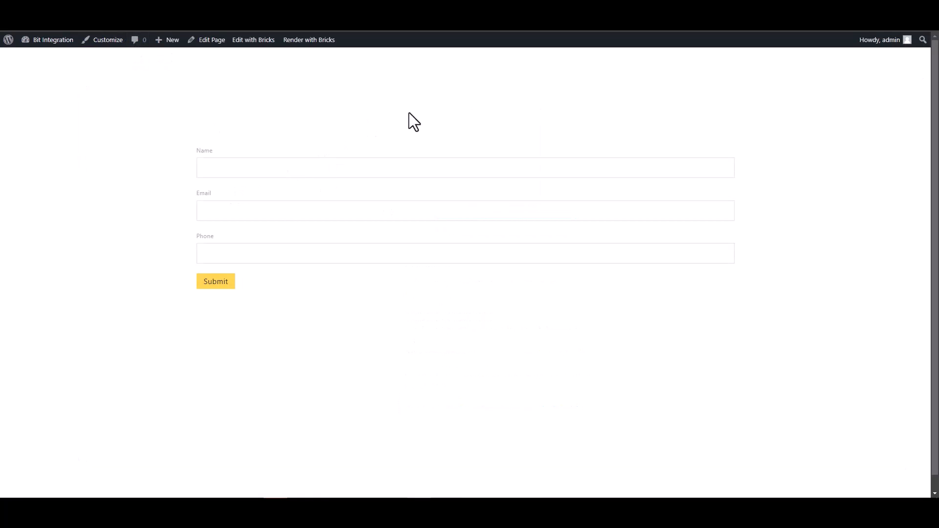
click(655, 168)
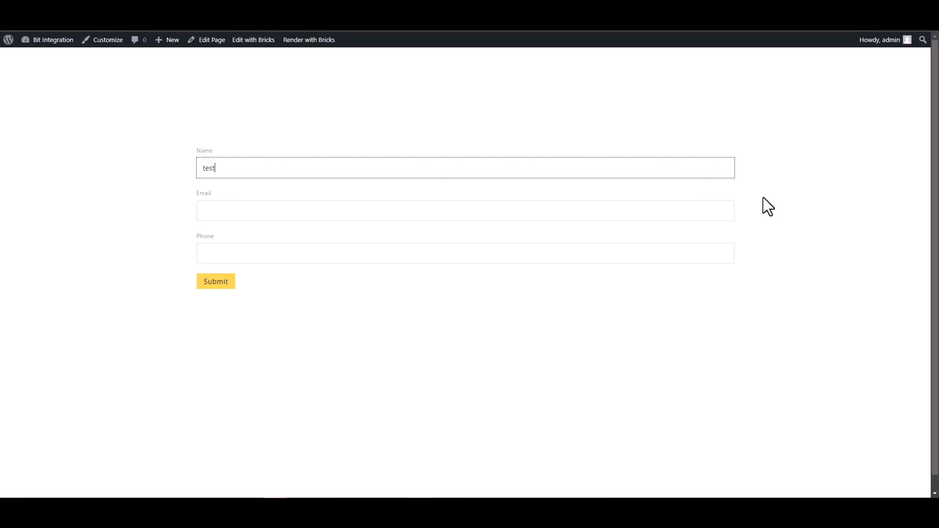
click(712, 208)
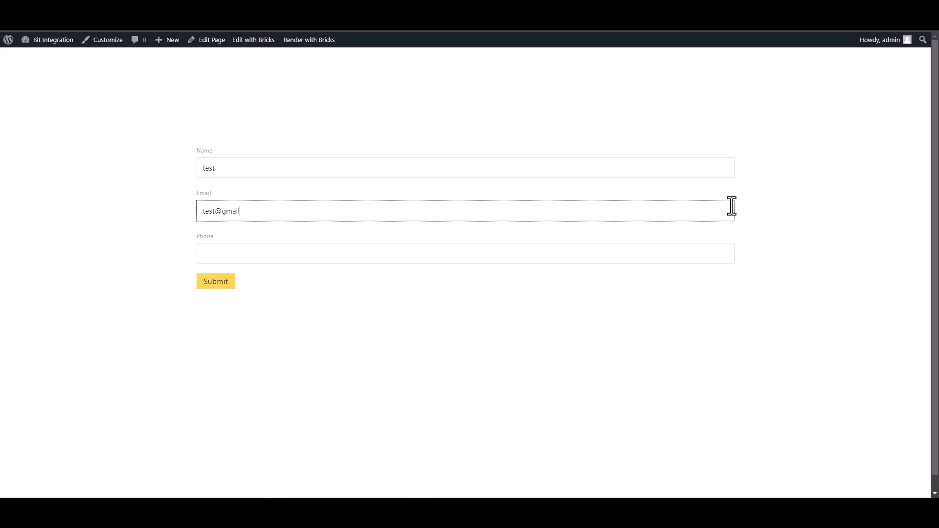
click(655, 252)
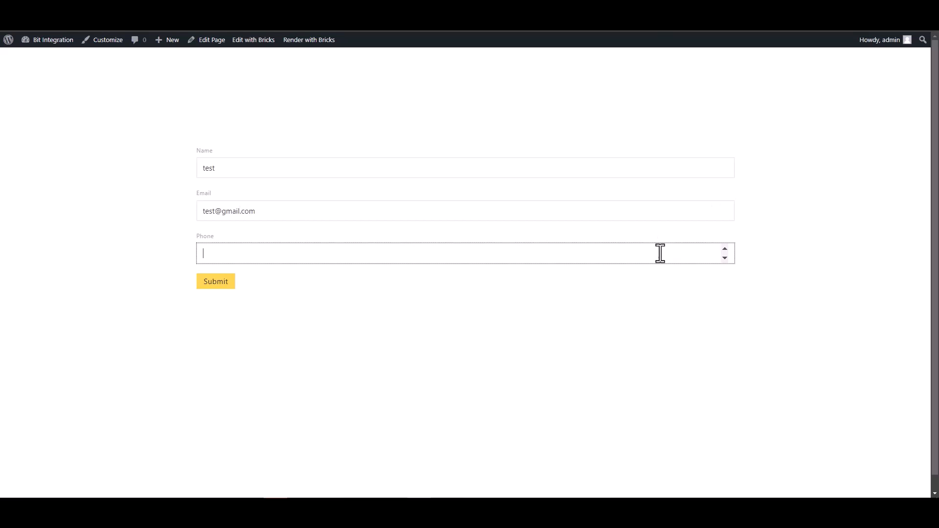
text(123456)
click(220, 284)
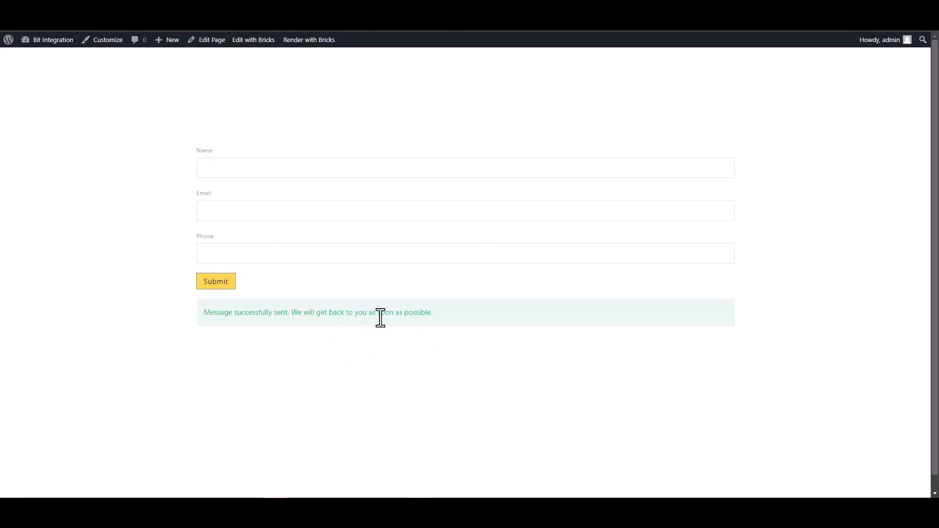
Step: Back in Bit Integrations, go to Set Action, search 'SY' and choose SyncSpider
click(313, 9)
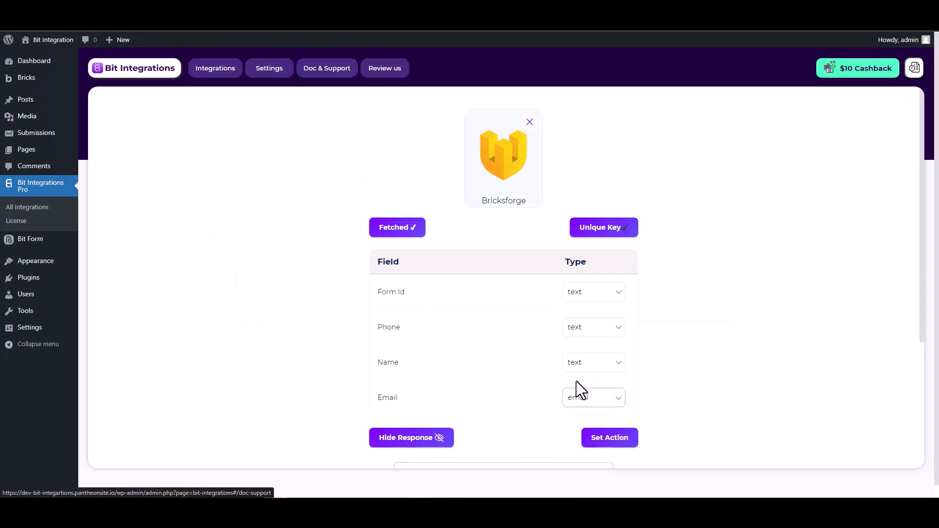
scroll(577, 386, down, 2)
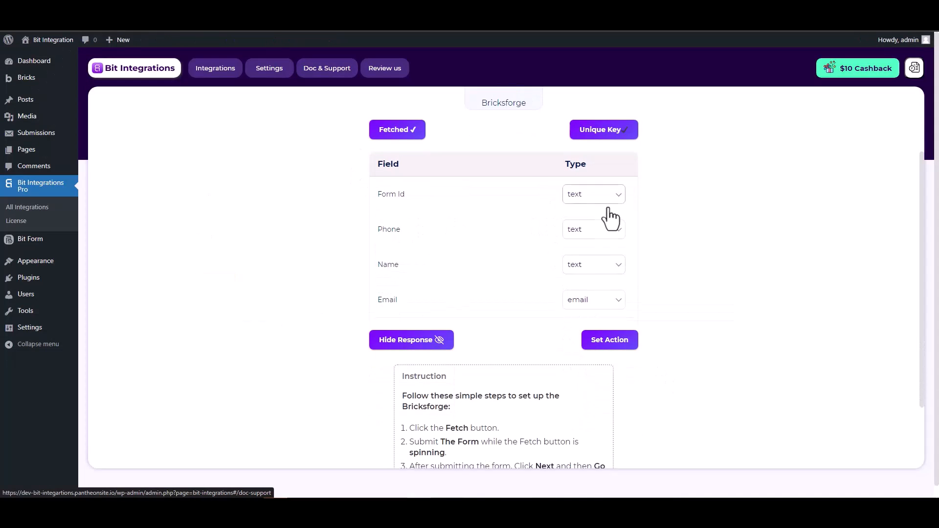
scroll(671, 239, up, 2)
scroll(671, 238, down, 1)
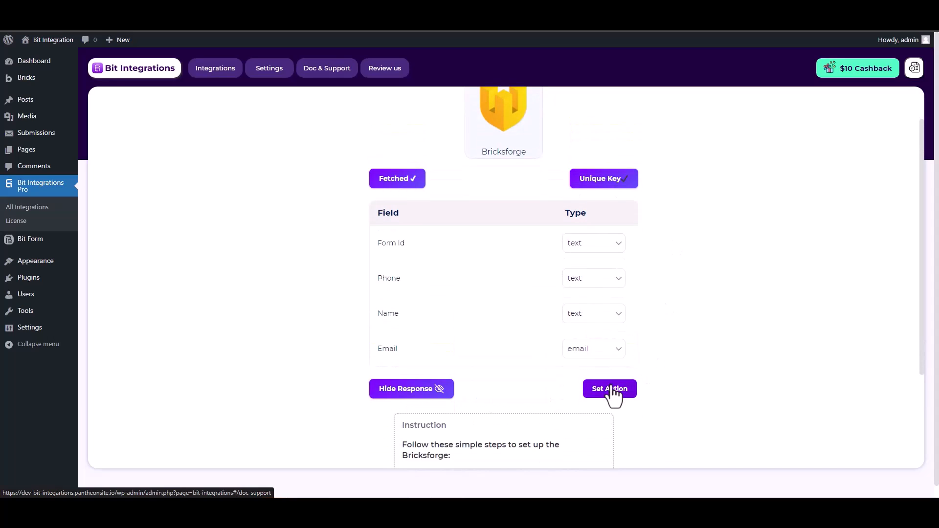
click(611, 391)
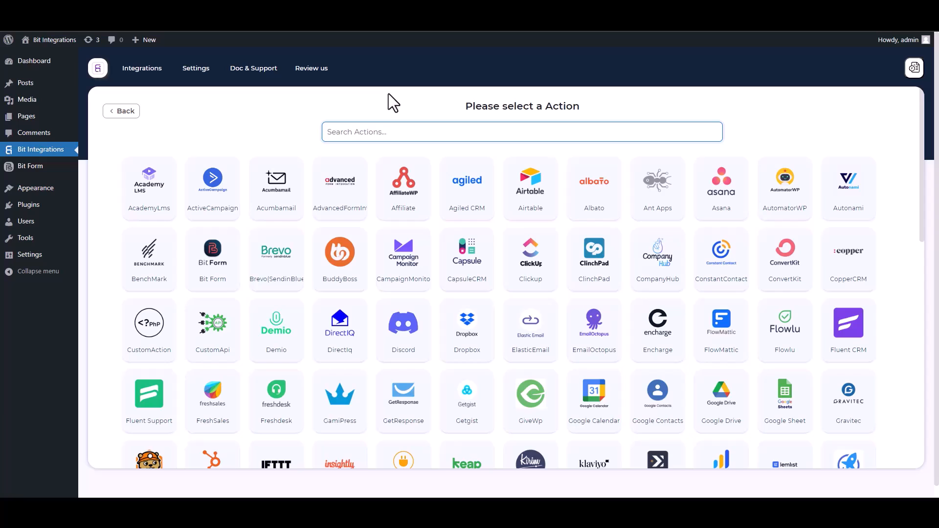
text(SY)
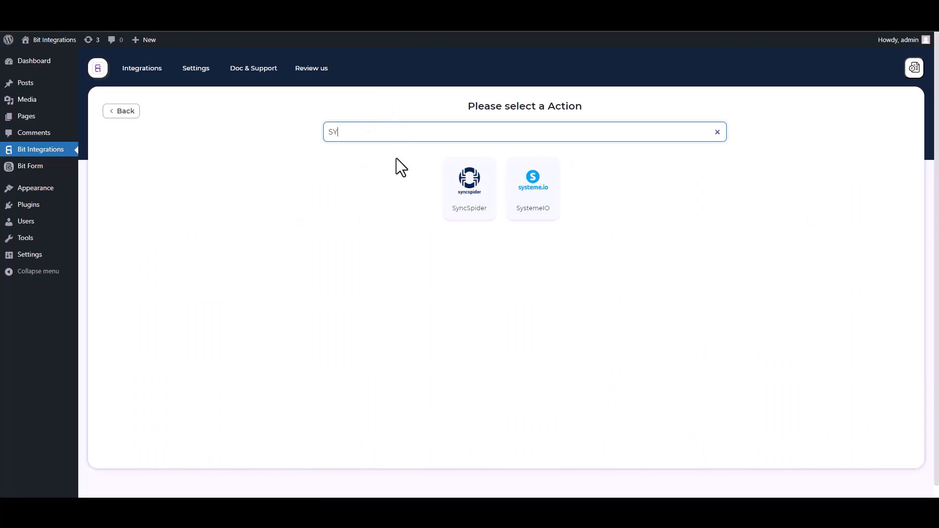
click(477, 215)
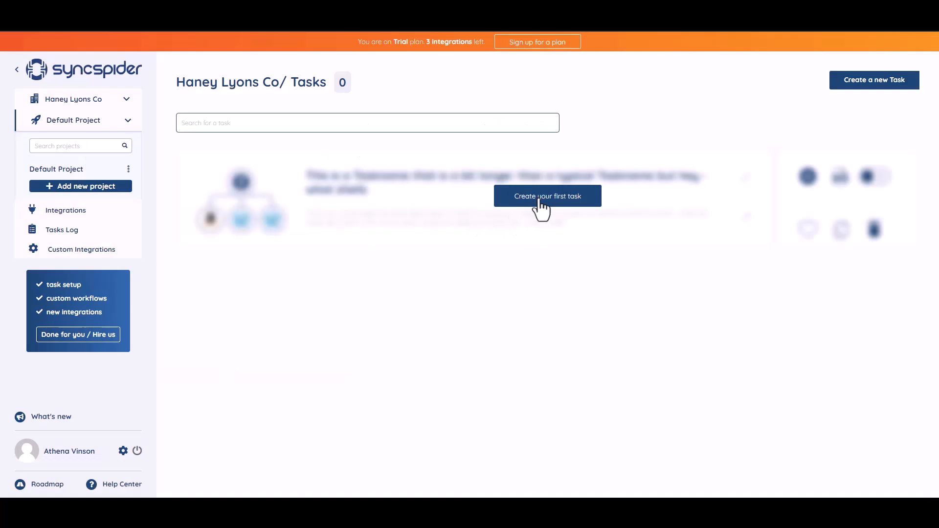
Step: Create the first SyncSpider task with WebHooks and MailerLite as its apps, built from scratch
click(538, 210)
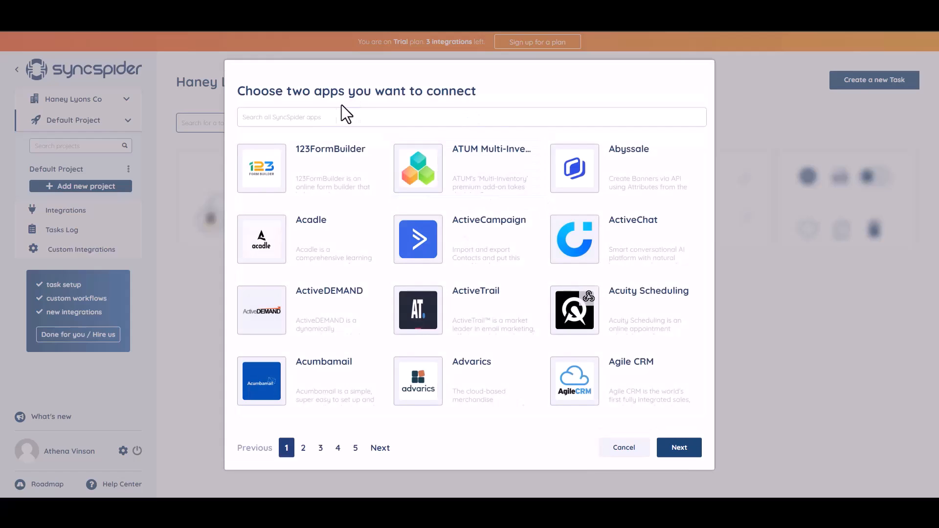
text(WEB)
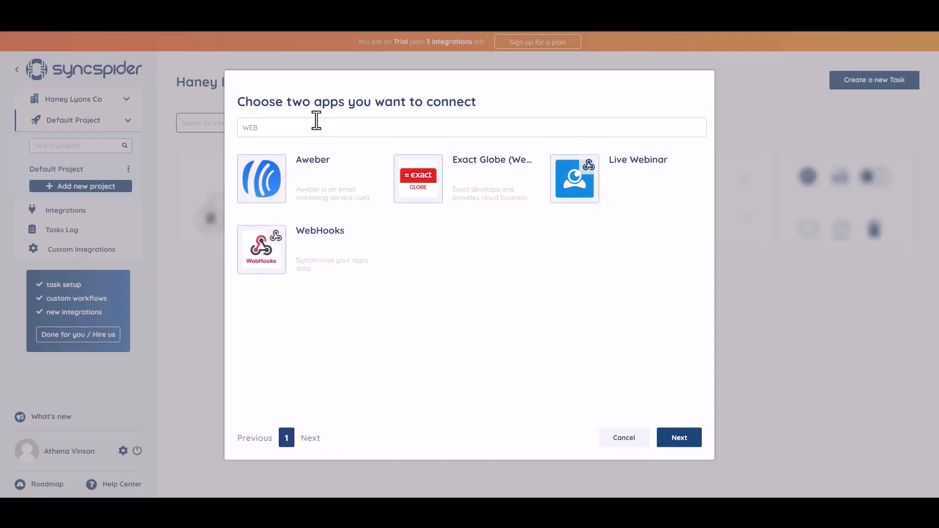
click(319, 251)
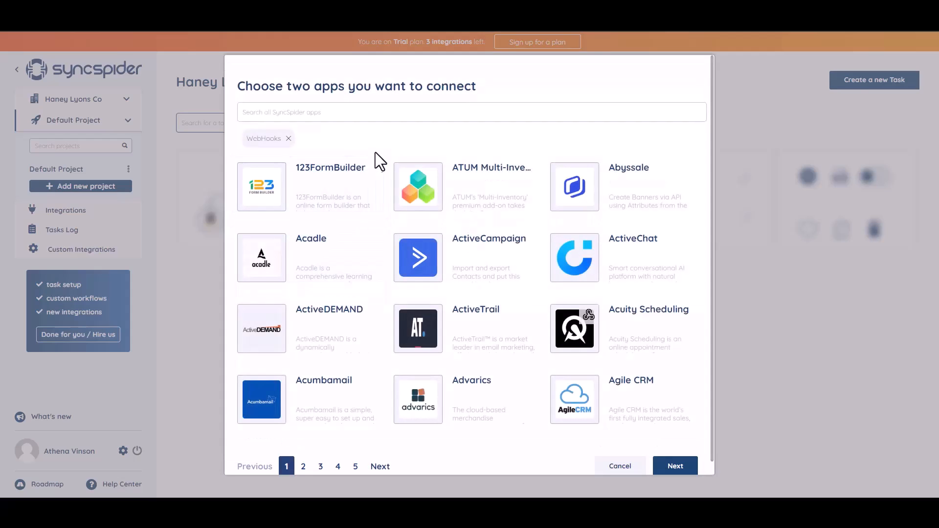
click(339, 111)
text(mail)
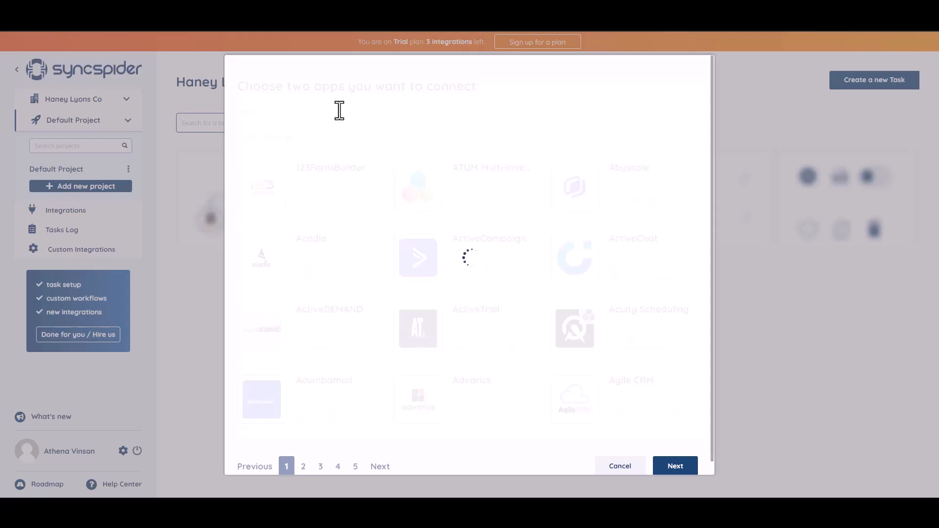
click(454, 201)
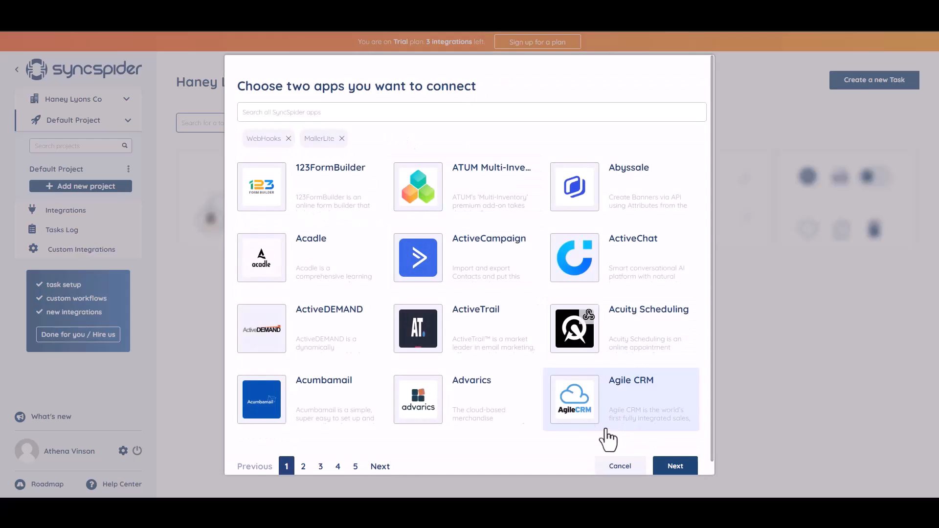
click(670, 467)
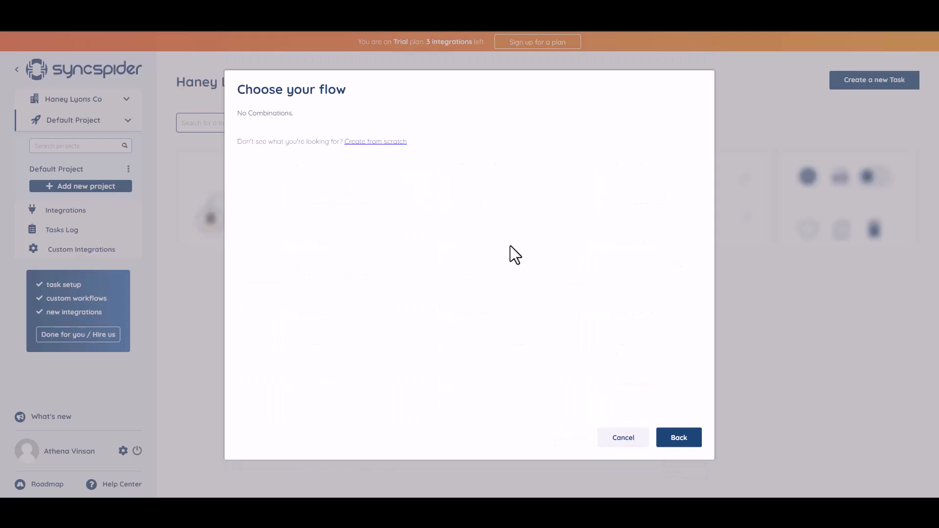
click(370, 142)
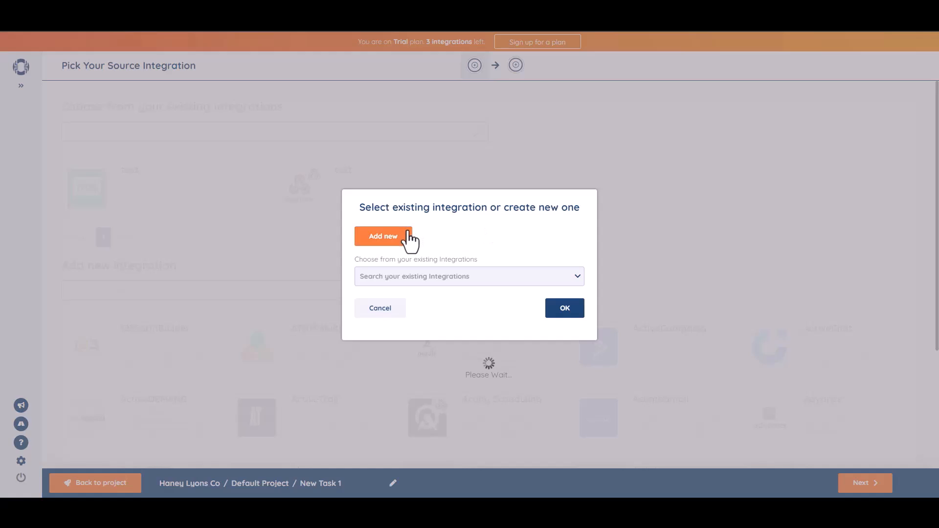
Step: Add a WebHooks integration named 'Bit Integrations' and copy its generated webhook URL
click(407, 231)
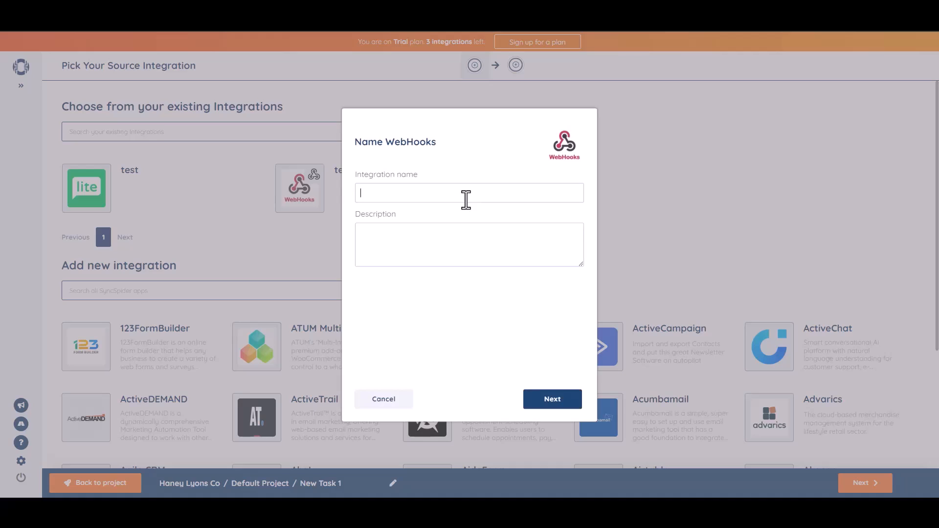
click(465, 196)
text(Bit Integrations)
click(556, 402)
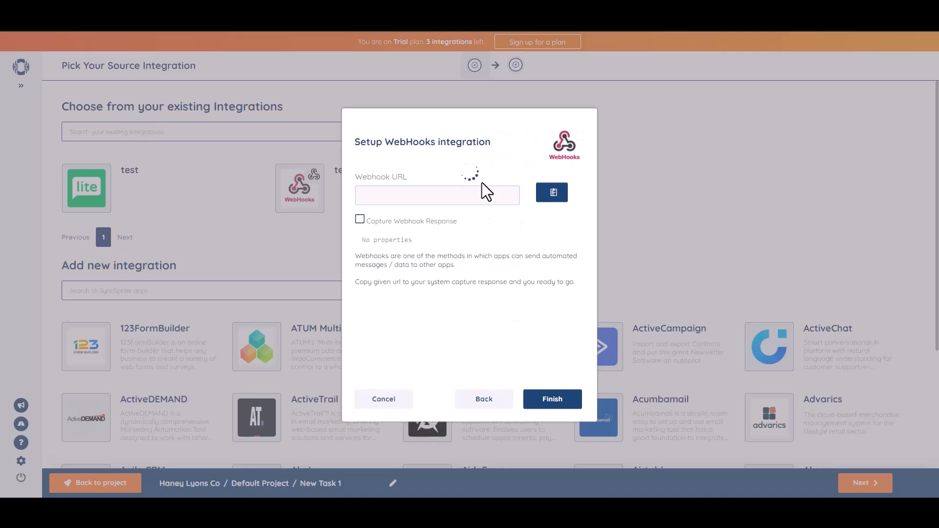
click(553, 192)
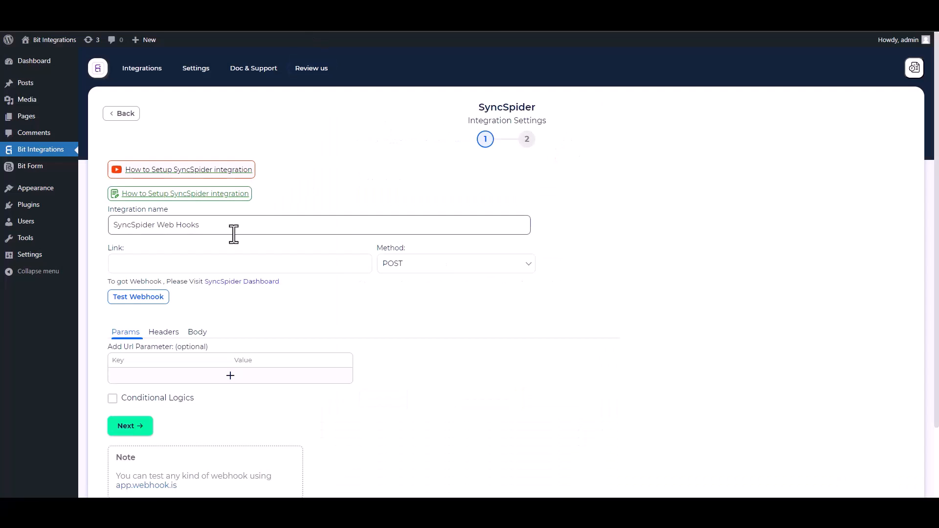
Step: Paste the webhook URL into Link and send all data as application/json in the body
click(172, 262)
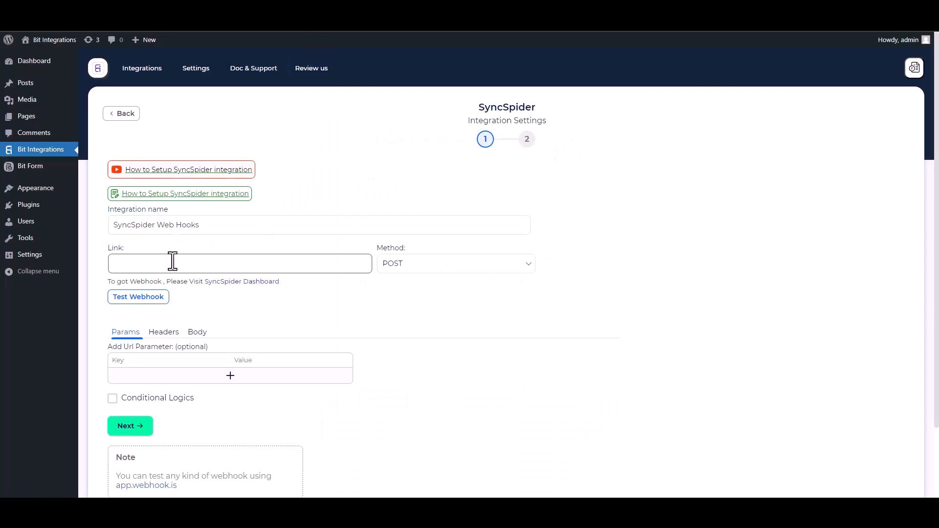
key(ctrl+v)
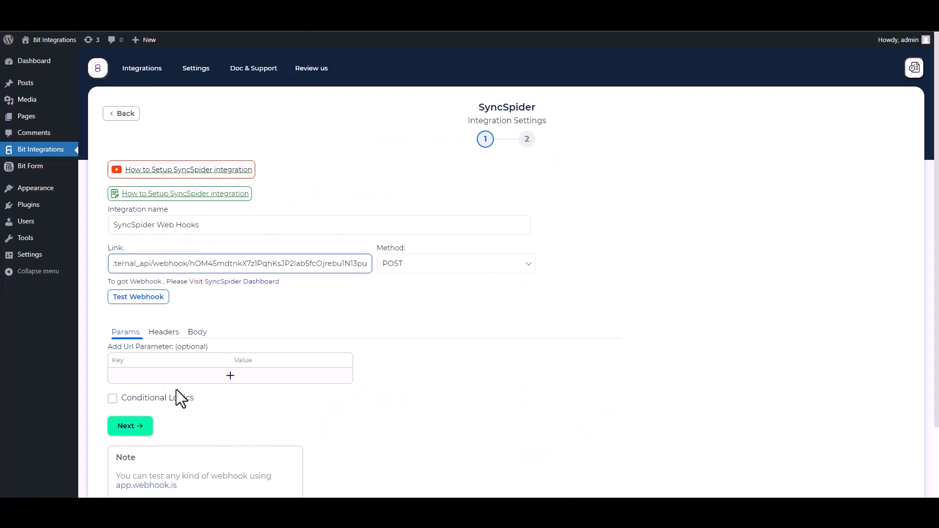
click(197, 333)
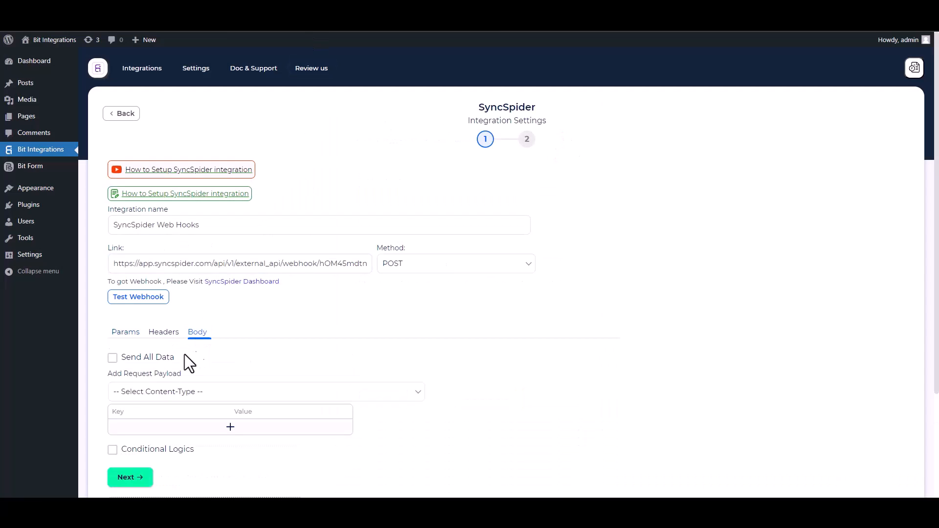
click(118, 357)
click(168, 394)
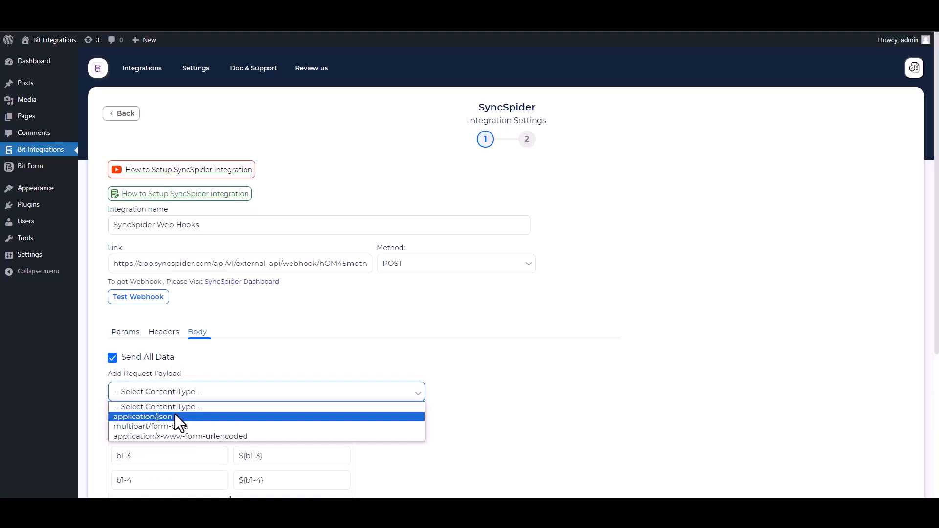
click(175, 416)
scroll(624, 263, down, 2)
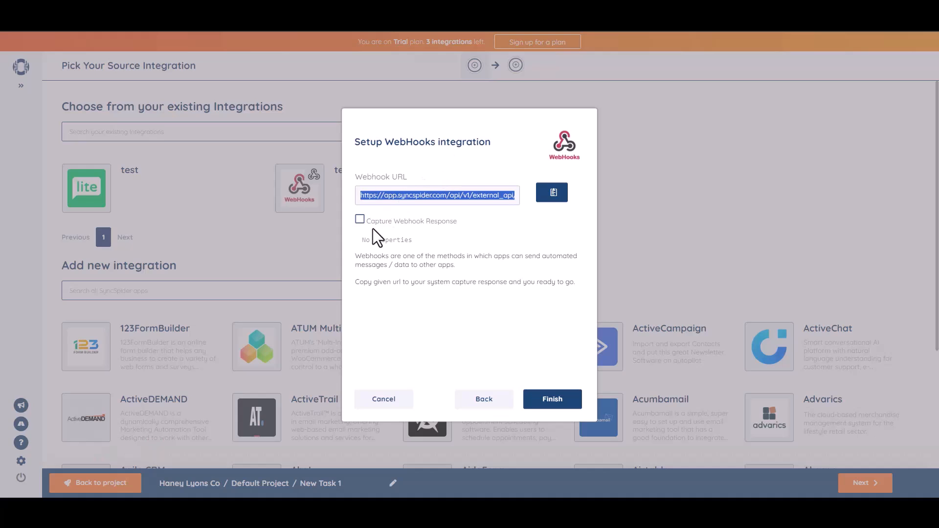
Step: Enable Capture Webhook Response in SyncSpider and run Test Webhook from Bit Integrations
click(360, 219)
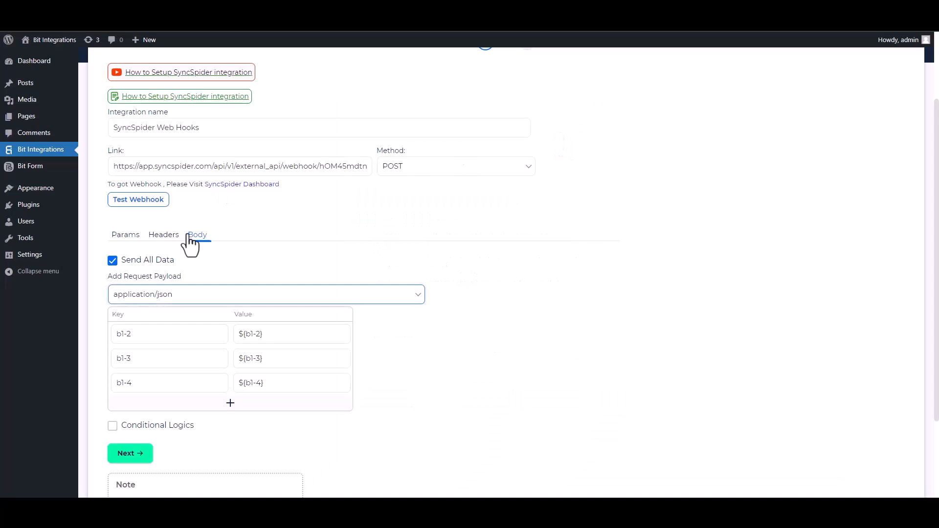
click(140, 199)
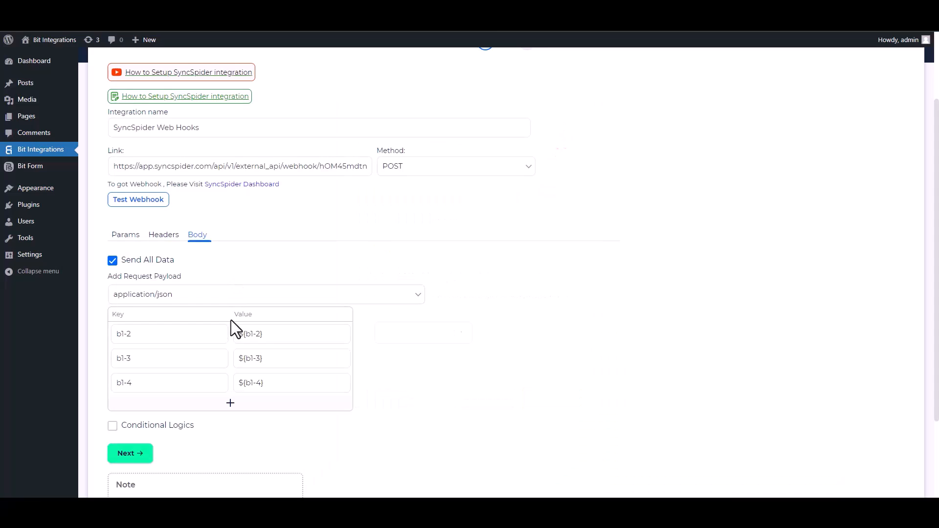
Step: Leave Conditional Logics off and Finish & Save the SyncSpider integration
scroll(294, 372, down, 2)
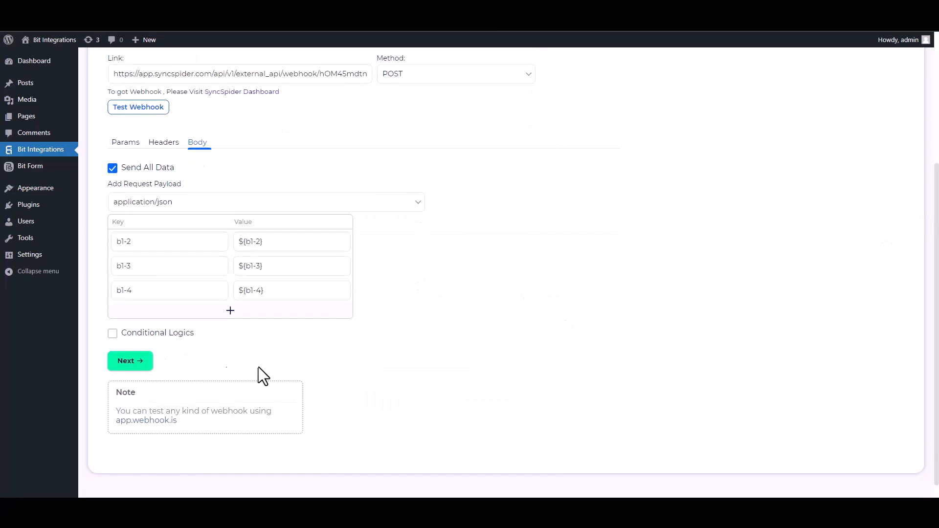
click(113, 334)
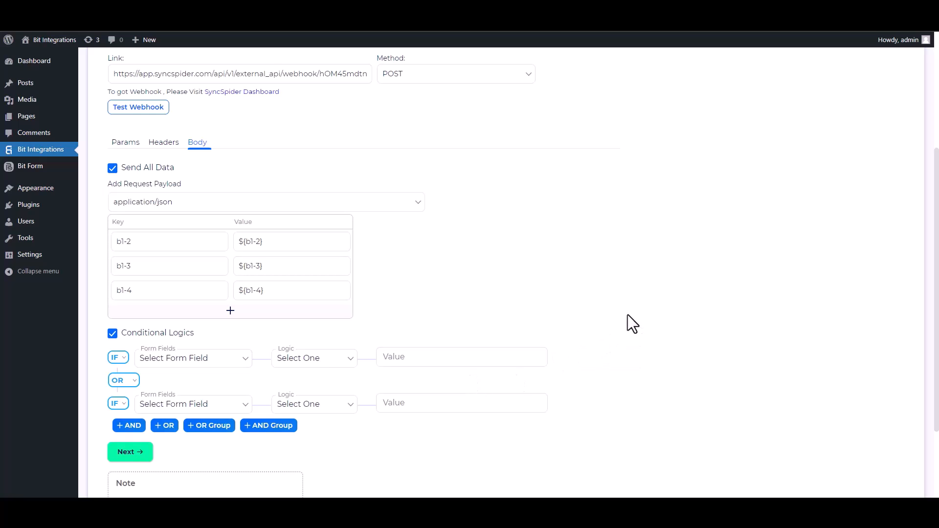
click(114, 334)
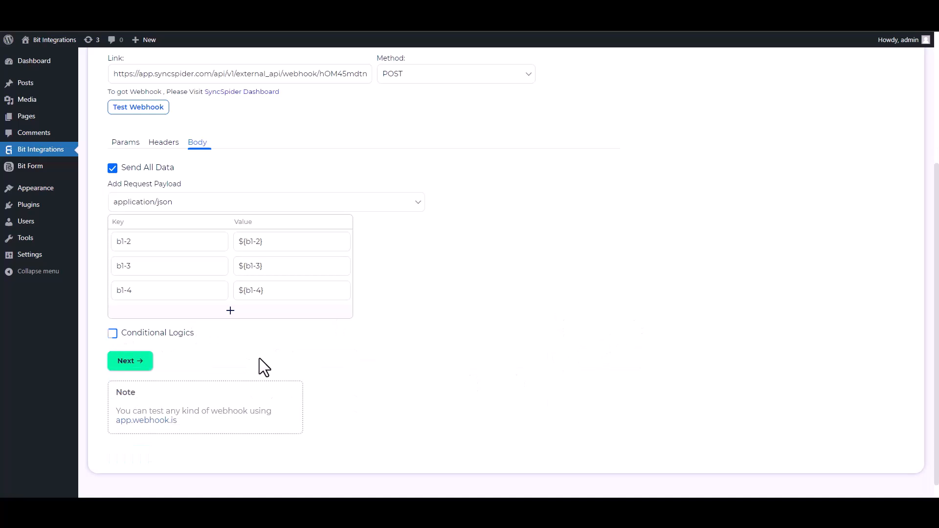
click(128, 362)
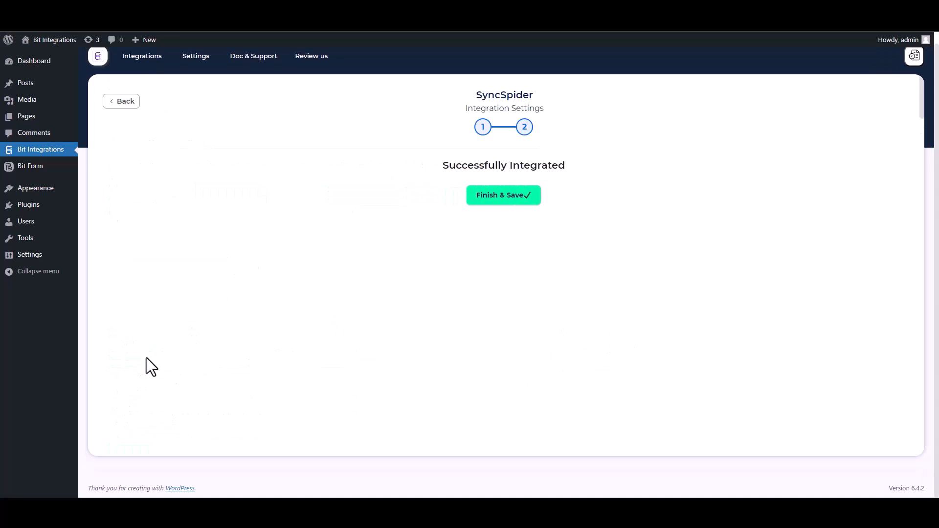
click(489, 199)
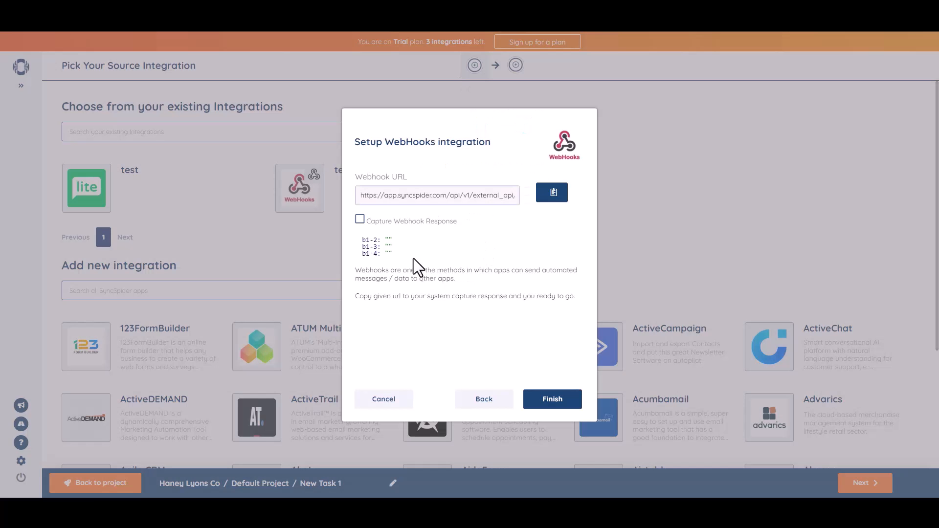
Step: Finish the WebHooks setup and move on to picking the target integration
click(550, 399)
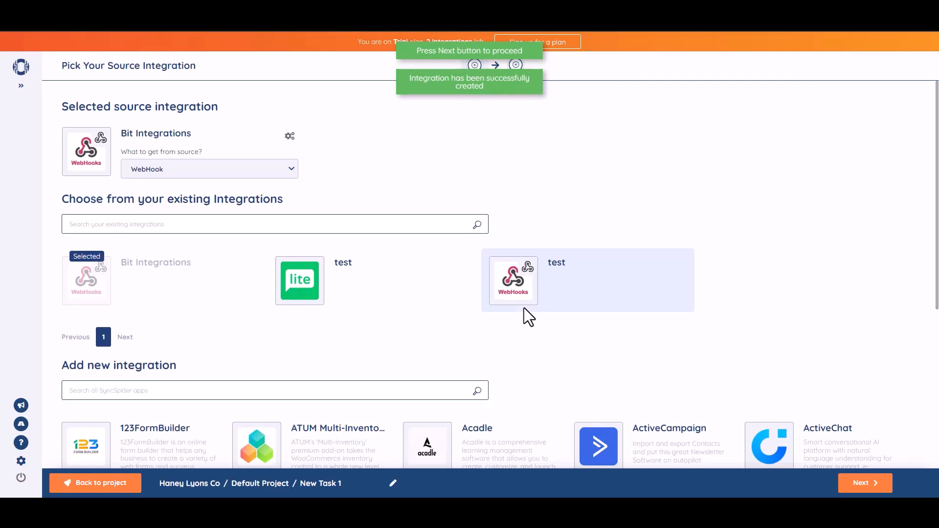
click(523, 308)
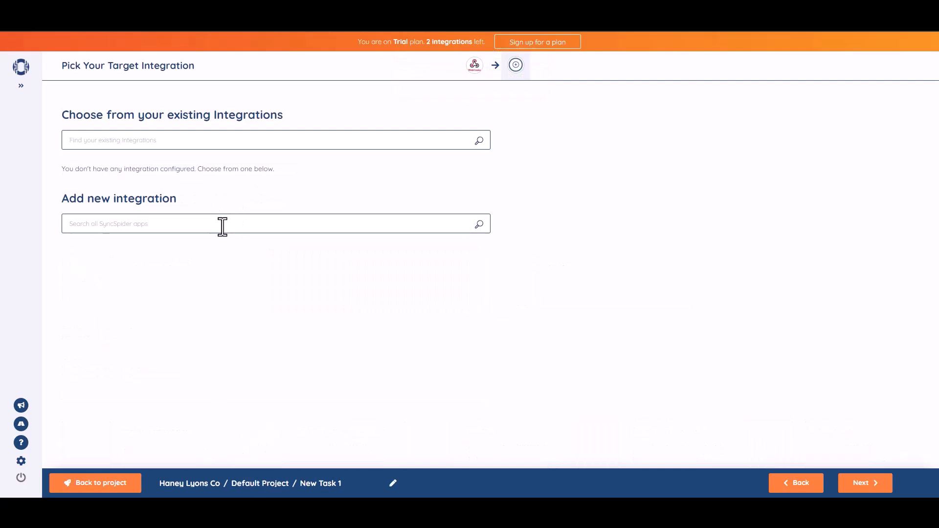
Step: Add a new MailerLite target named 'Bit Integration' using the pasted API key
click(258, 231)
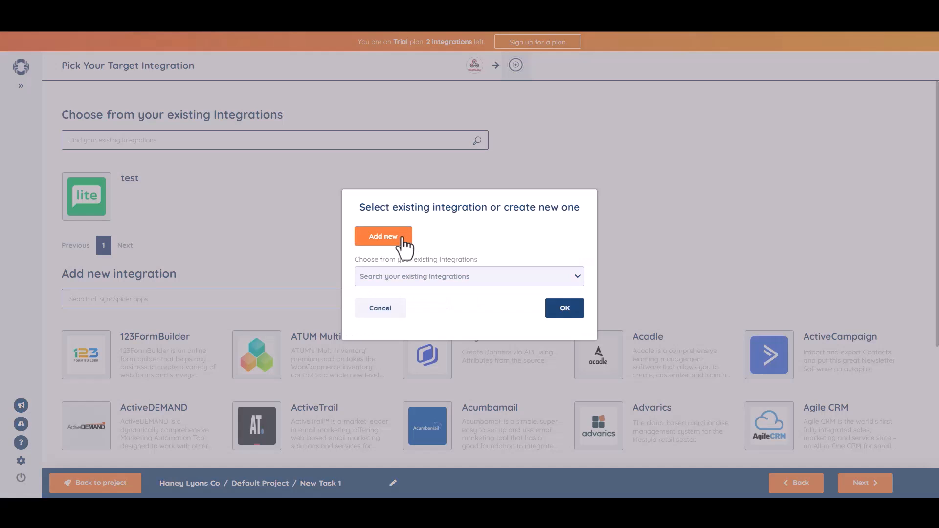
click(402, 239)
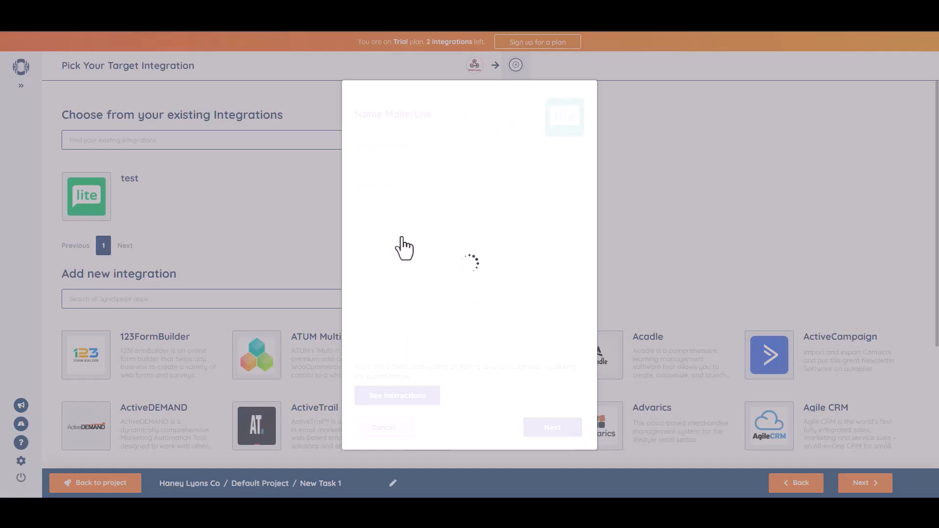
click(394, 164)
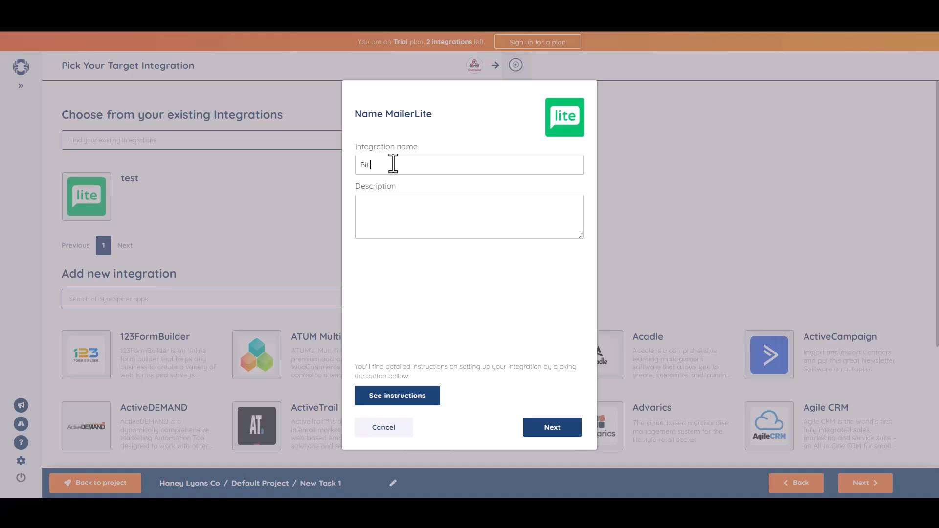
text(Bit Integrations)
click(552, 420)
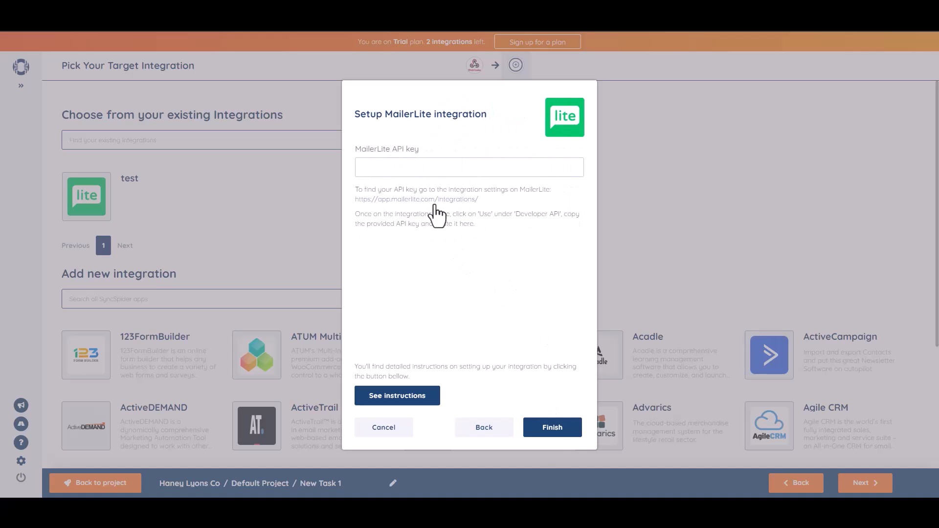
key(ctrl+v)
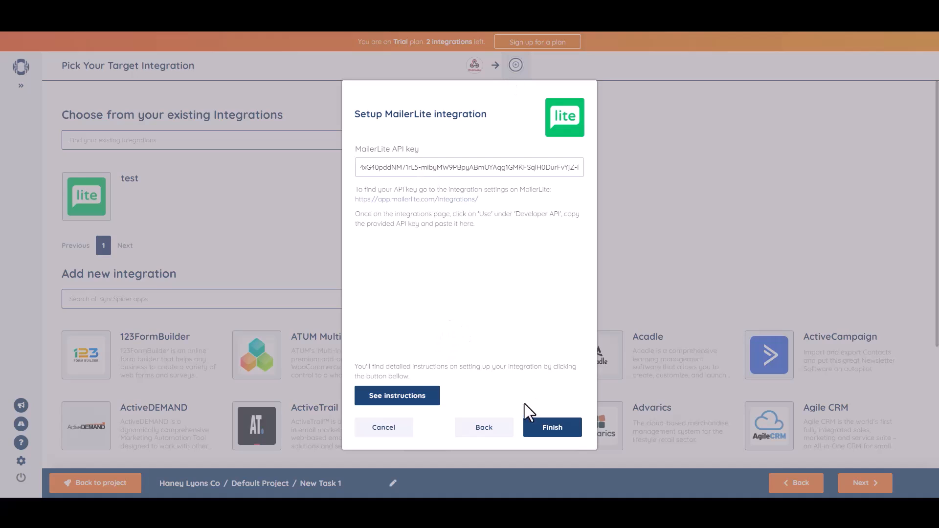
click(543, 427)
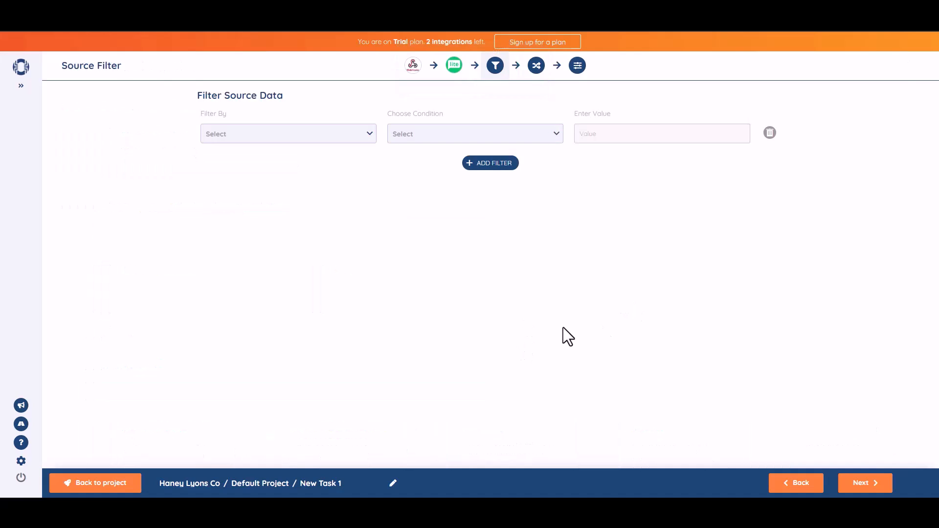
Step: Skip filtering, map webhook field b1-2 to MailerLite's Name and b1-3 to Email
click(863, 484)
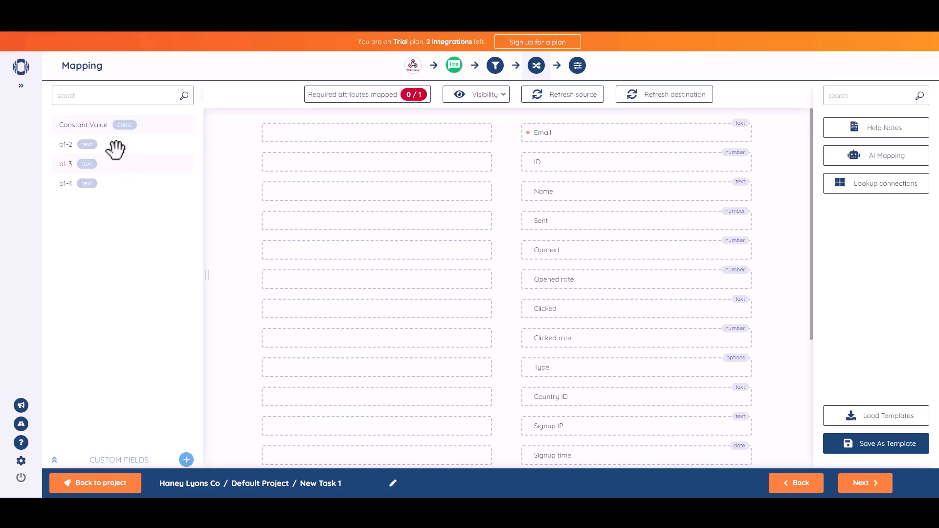
drag(107, 145, 409, 192)
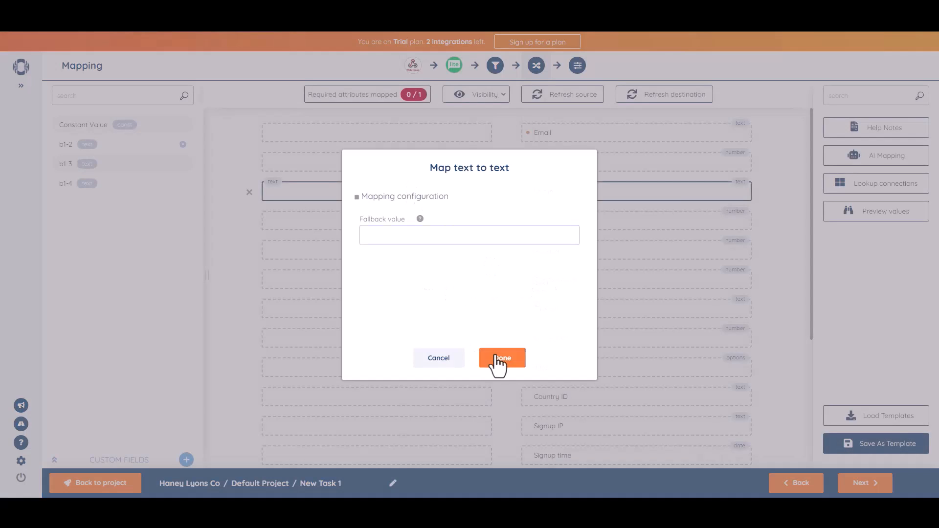
click(497, 358)
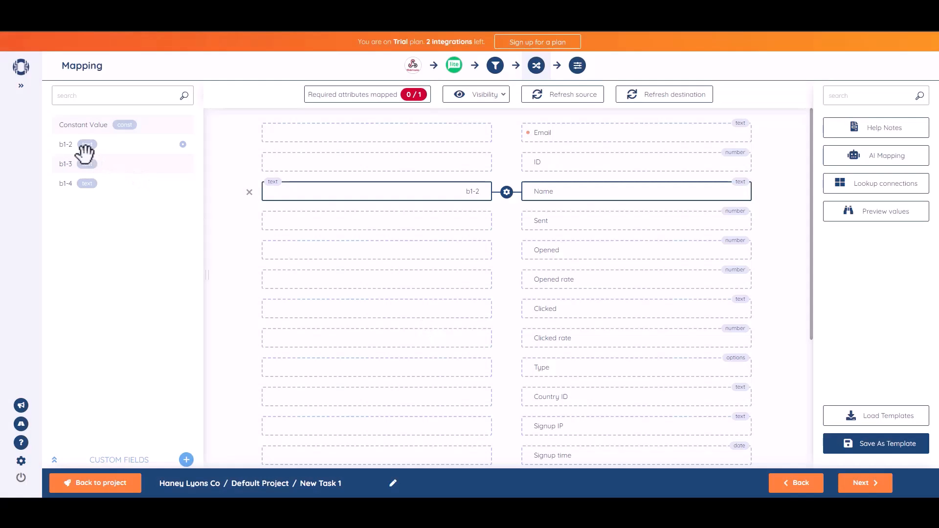
drag(76, 166, 393, 133)
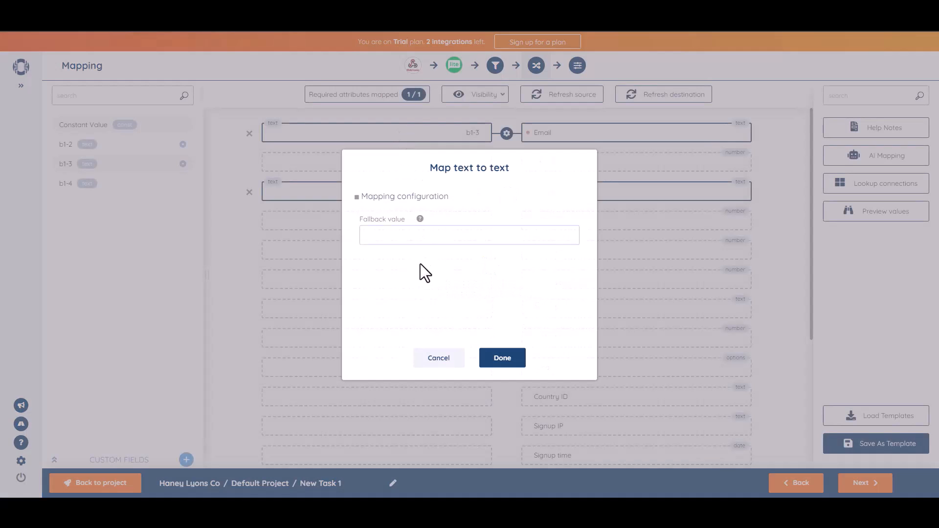
click(509, 362)
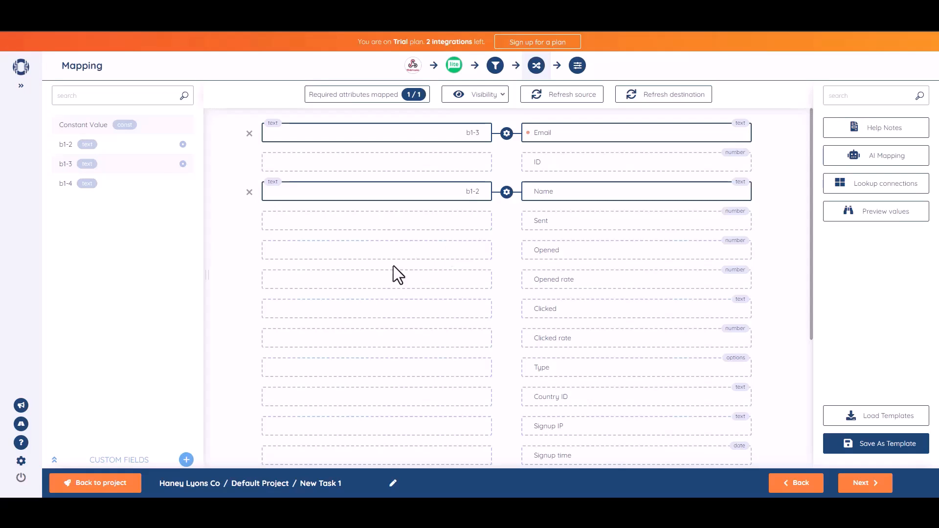
click(863, 484)
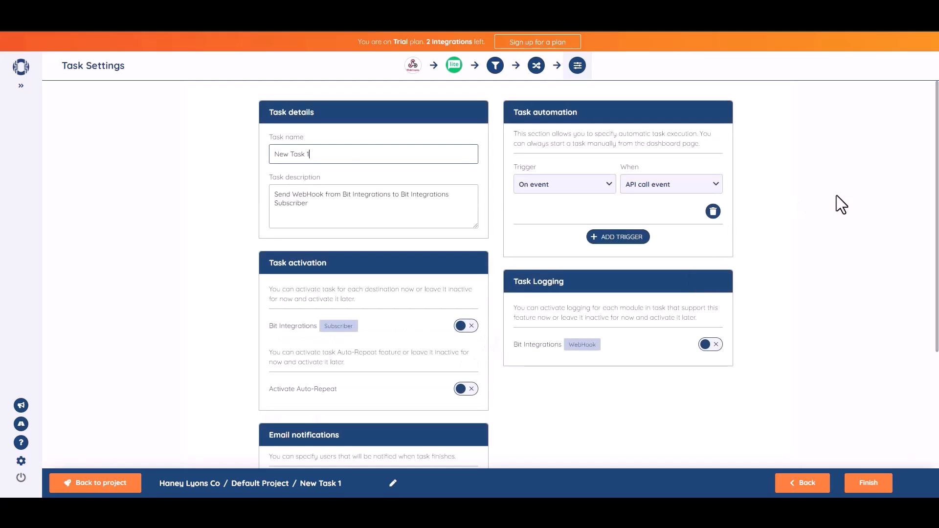
Step: Rename the task to 'Bit Integrations' and switch on the Subscriber activation toggle
triple_click(339, 161)
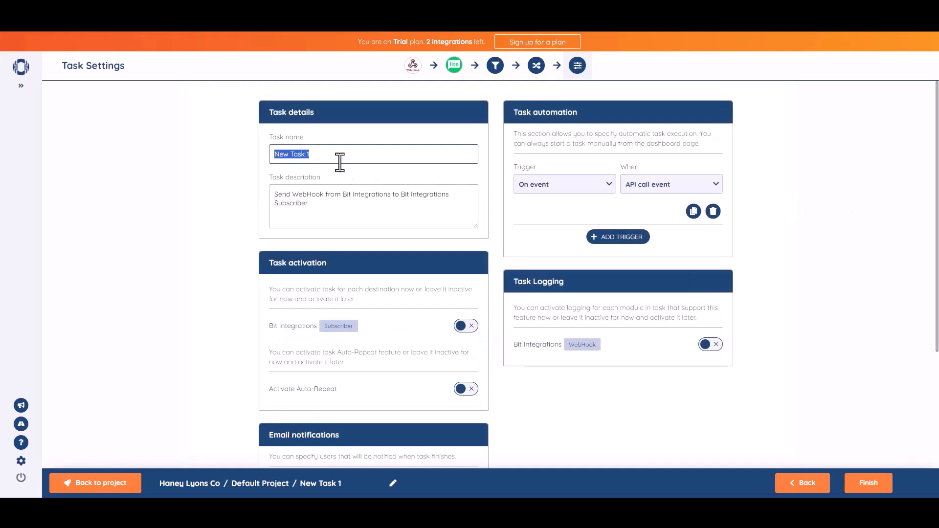
text(Bit Integrations)
scroll(937, 275, down, 2)
scroll(938, 276, down, 2)
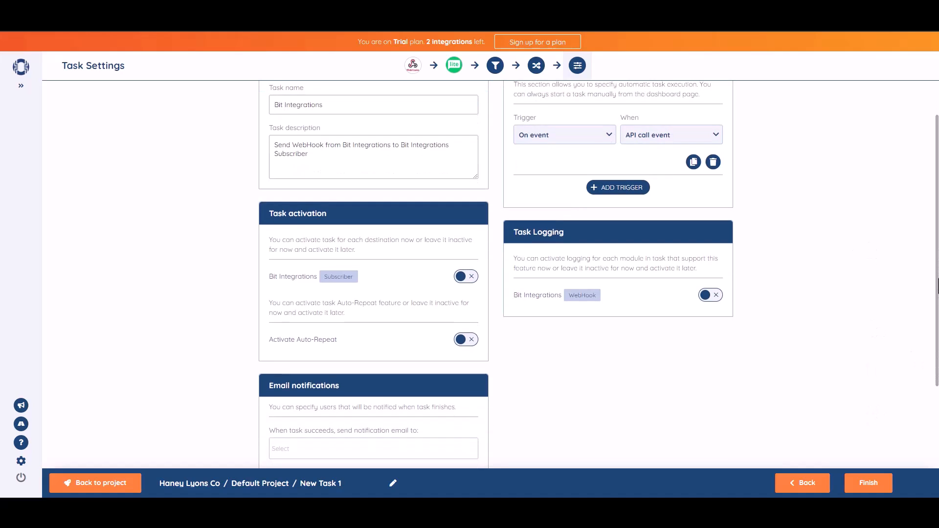
click(472, 276)
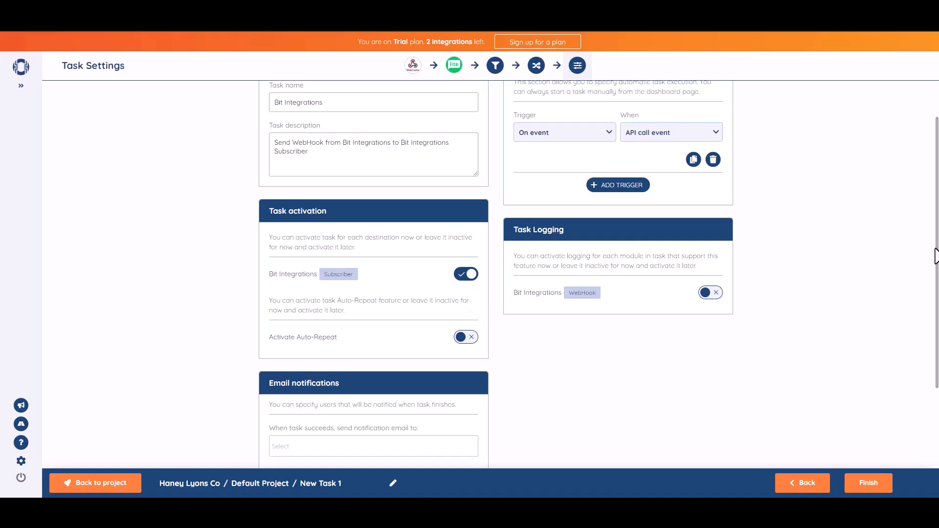
Step: Save the task and start typing 'Bit Integration' into the test form's Name field
scroll(927, 274, down, 5)
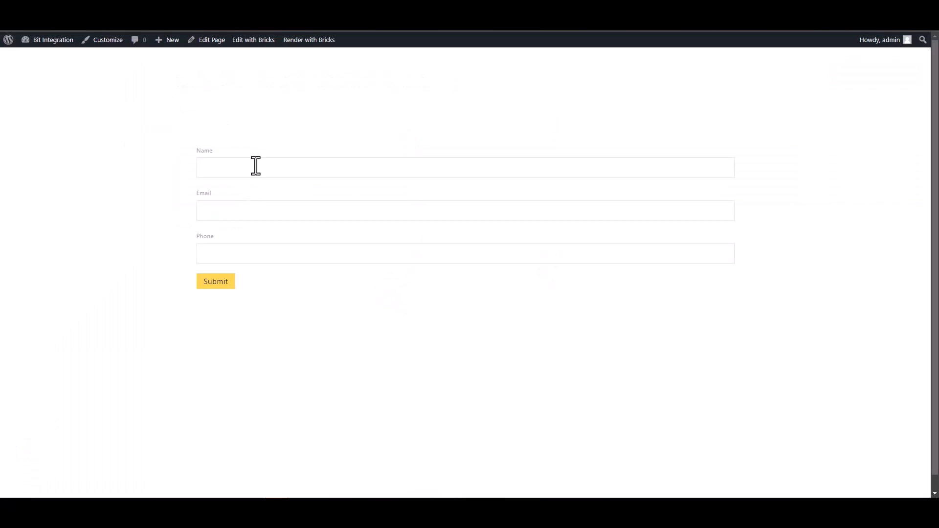
click(256, 166)
text(B)
text(it Integration)
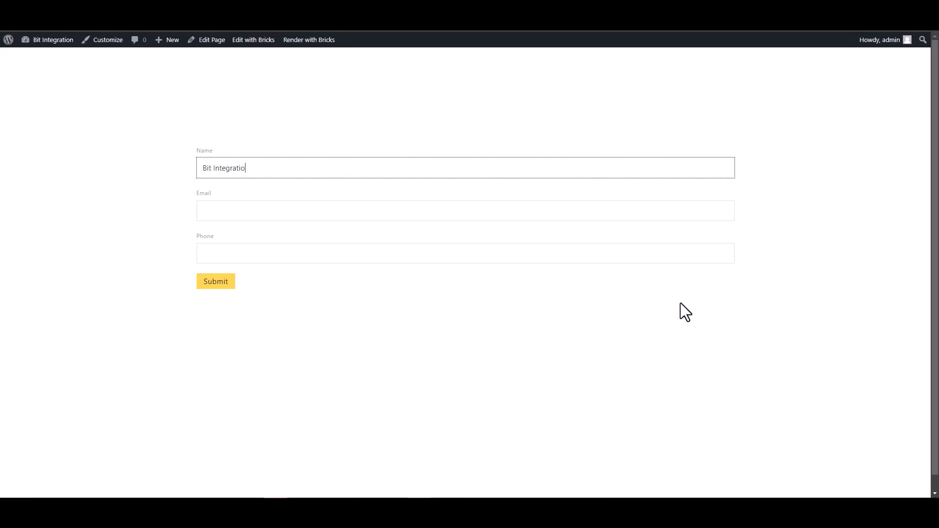
Step: Finish the Name as 'Bit Integrations' and fill in a test e-mail address and phone number
click(726, 211)
click(359, 165)
text(s)
click(365, 210)
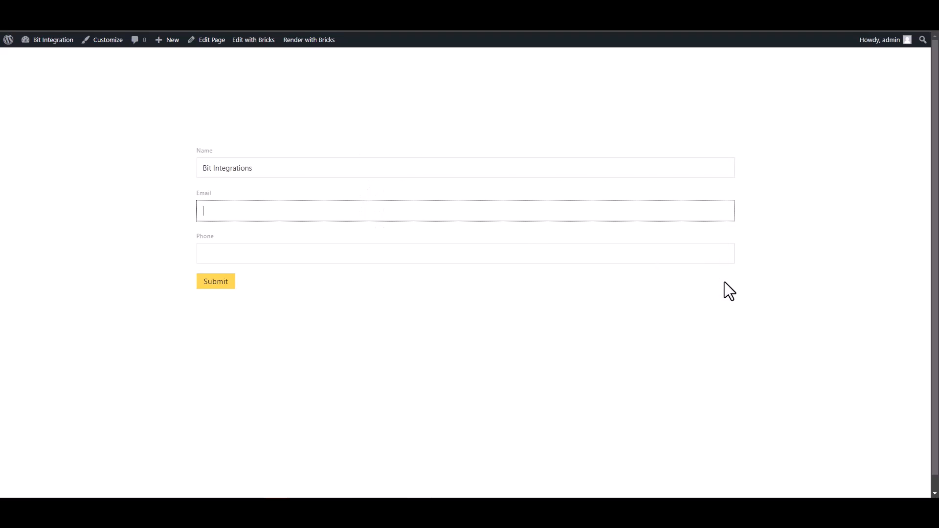
click(712, 259)
text(444555666)
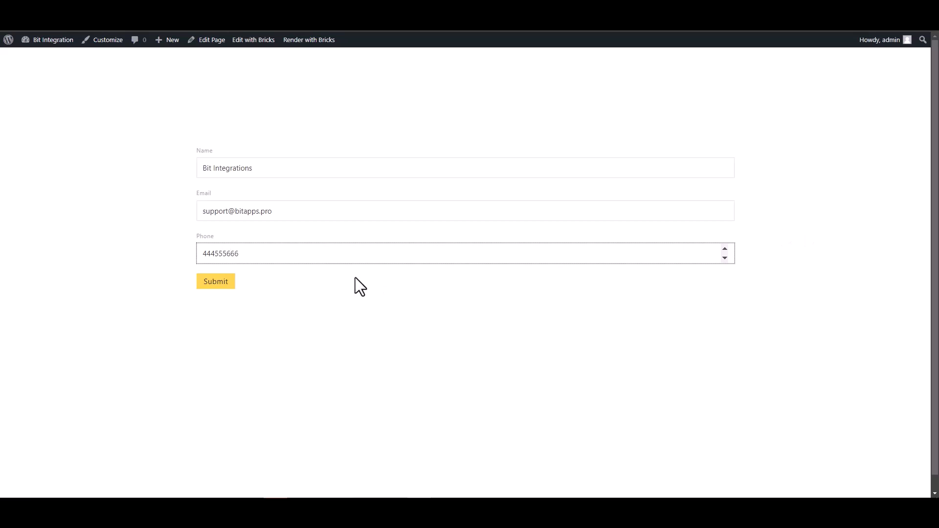
Step: Submit the test entry and go to MailerLite's subscriber list
click(216, 282)
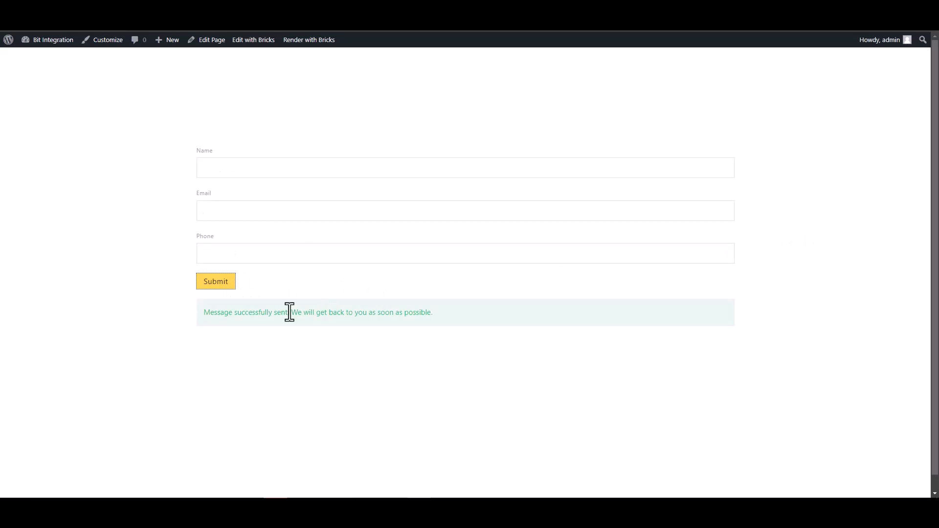
drag(204, 313, 306, 319)
click(305, 336)
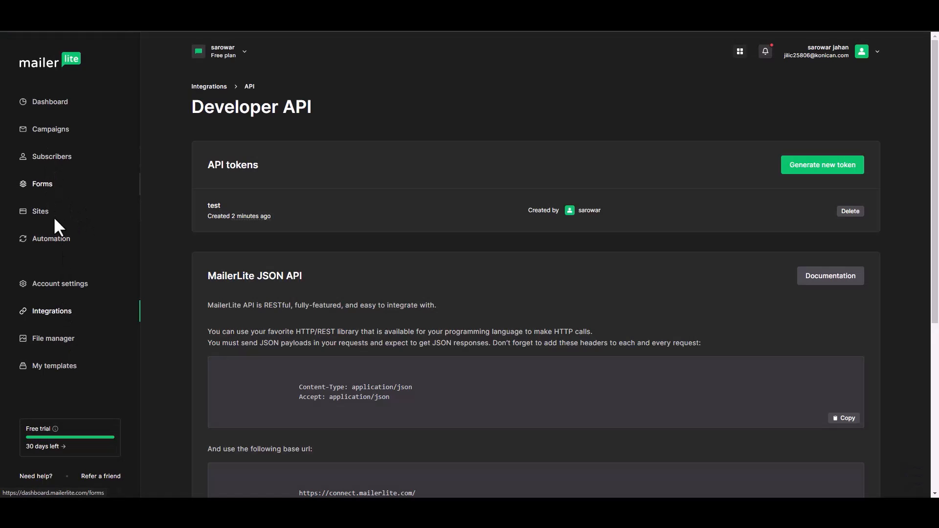
click(55, 160)
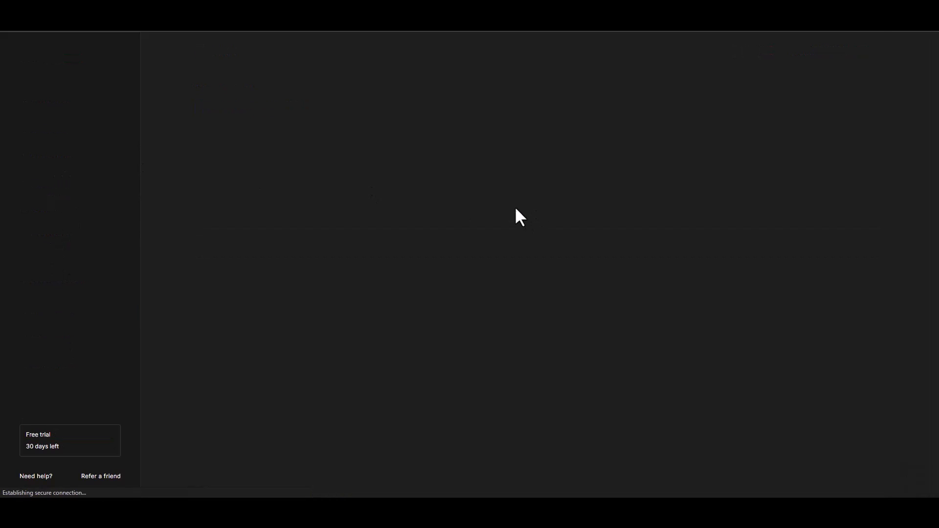